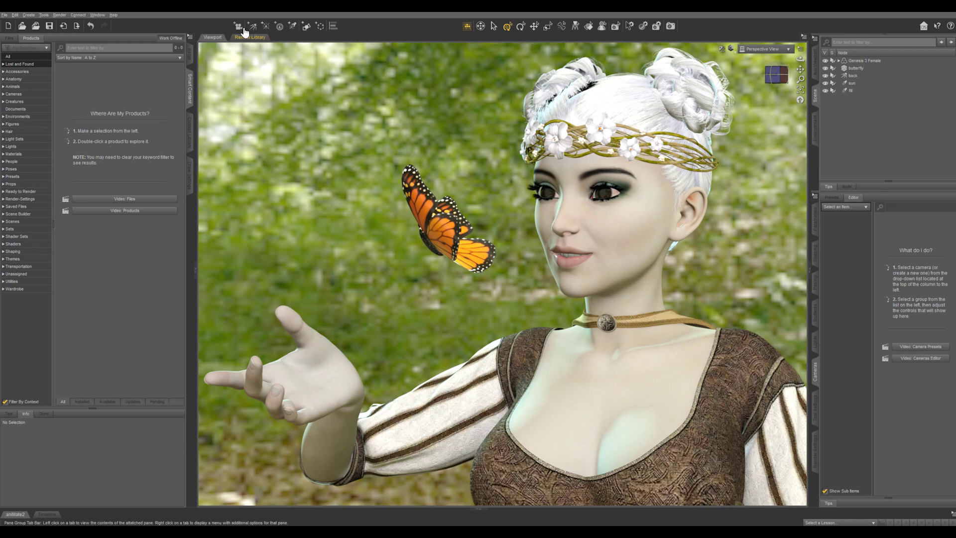
# Step: Create Camera 1 with Copy Active View and switch the viewport to look through Camera 1
pyautogui.click(29, 15)
pyautogui.click(29, 15)
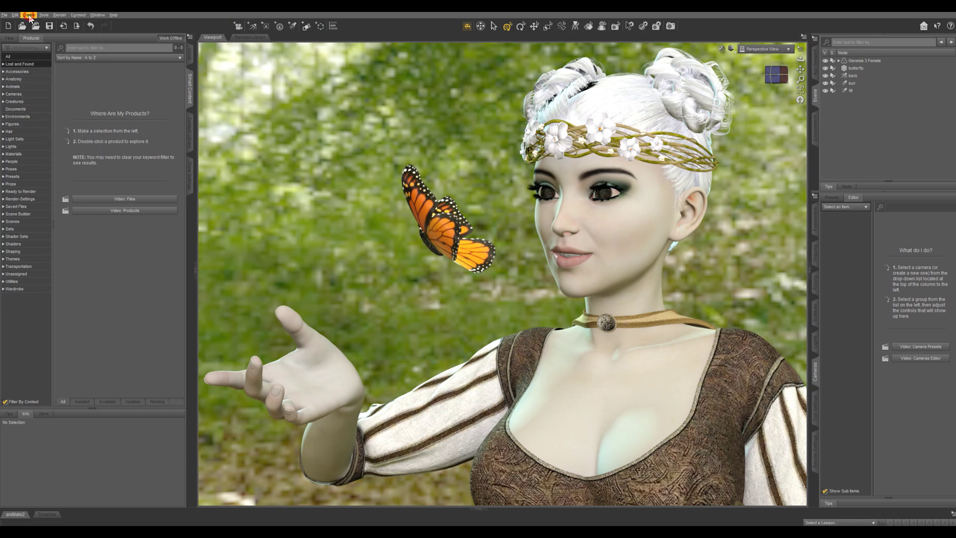
pyautogui.click(238, 26)
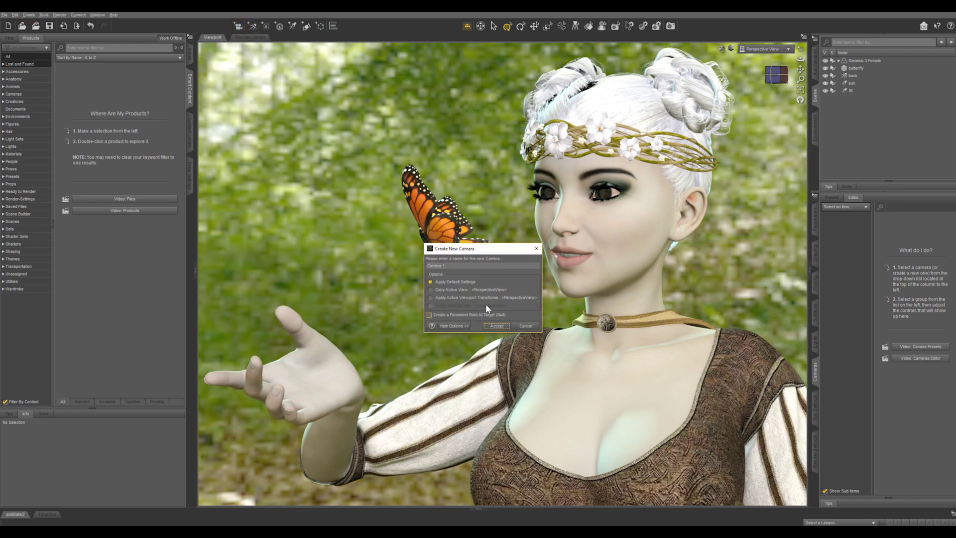
pyautogui.click(431, 291)
pyautogui.click(497, 326)
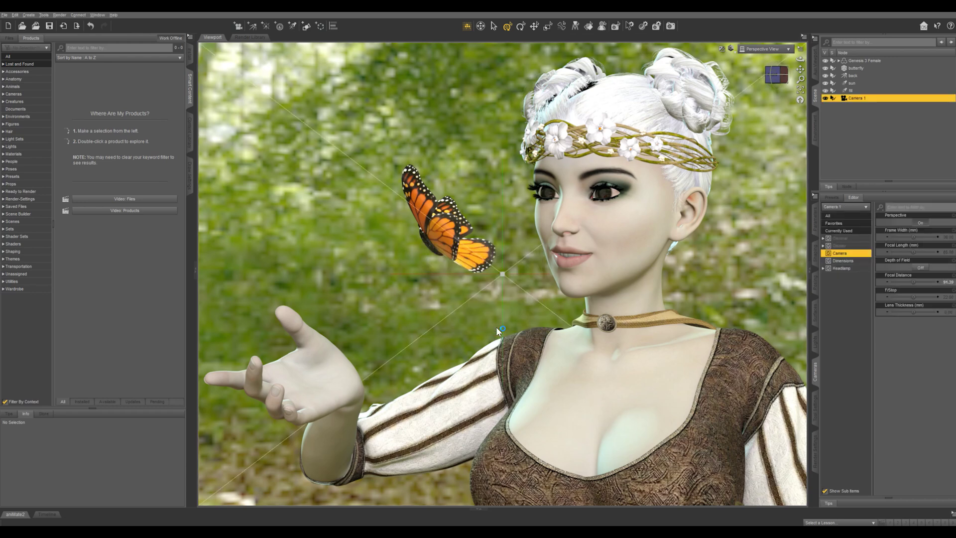
pyautogui.click(764, 48)
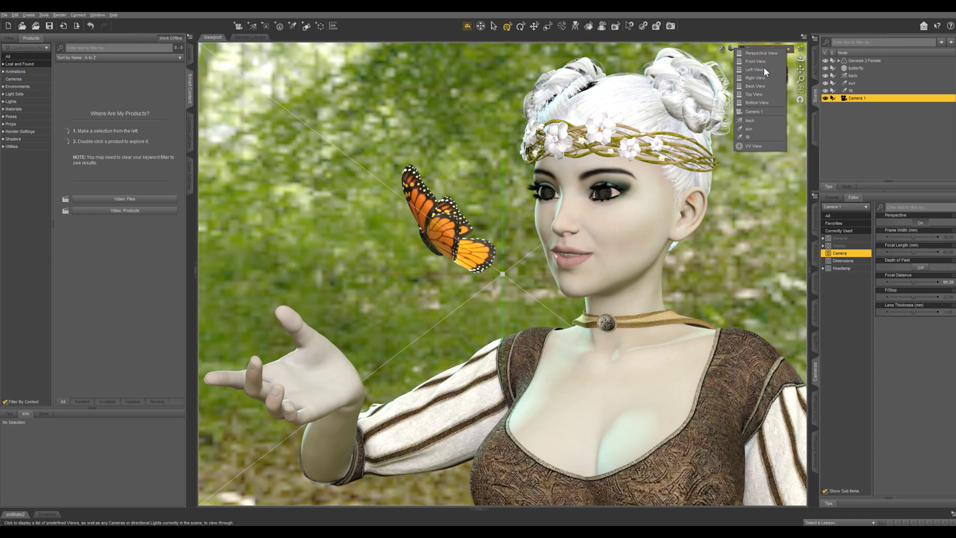
pyautogui.click(764, 112)
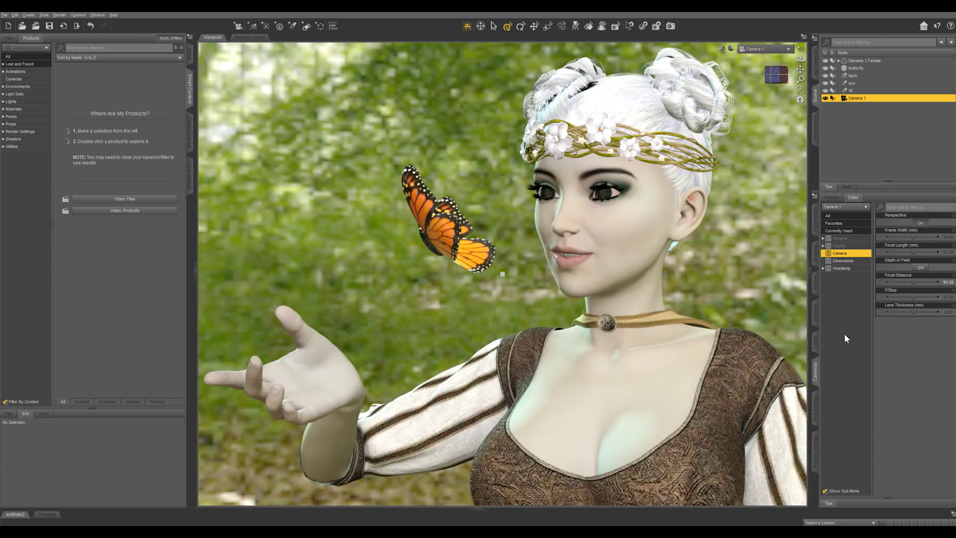
# Step: Set Camera 1's Headlamp Mode to Off
pyautogui.click(842, 268)
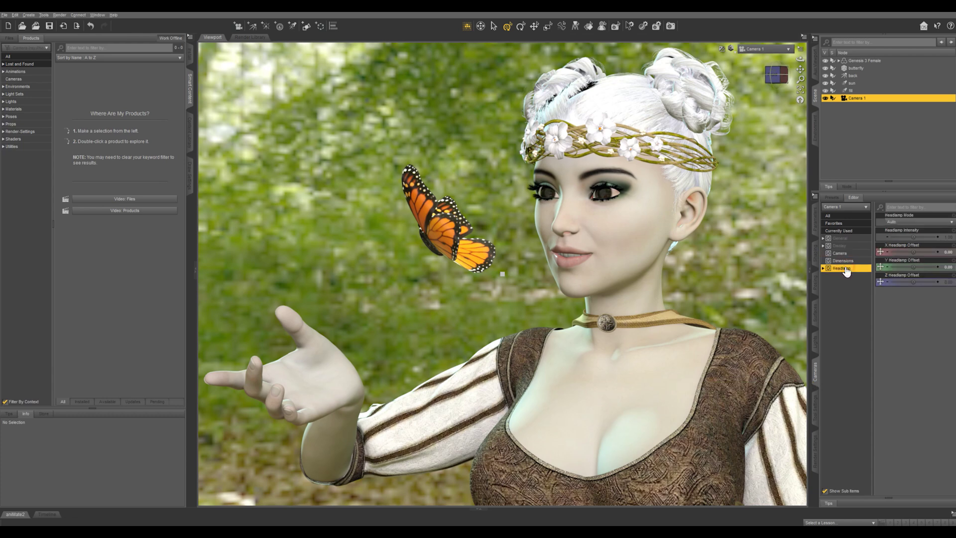
pyautogui.click(905, 225)
pyautogui.click(896, 245)
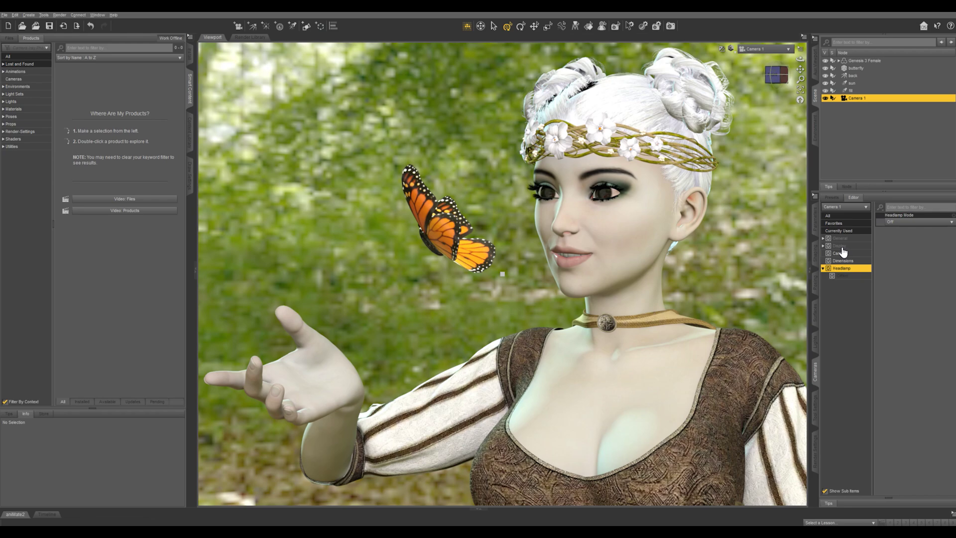
# Step: Toggle Perspective off and back on, then set Depth of Field to On
pyautogui.click(840, 254)
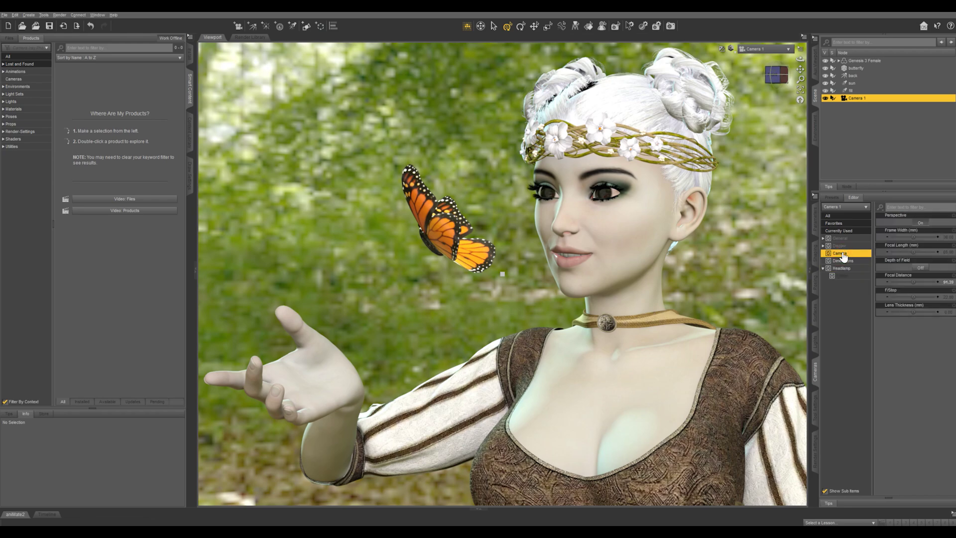
pyautogui.click(921, 223)
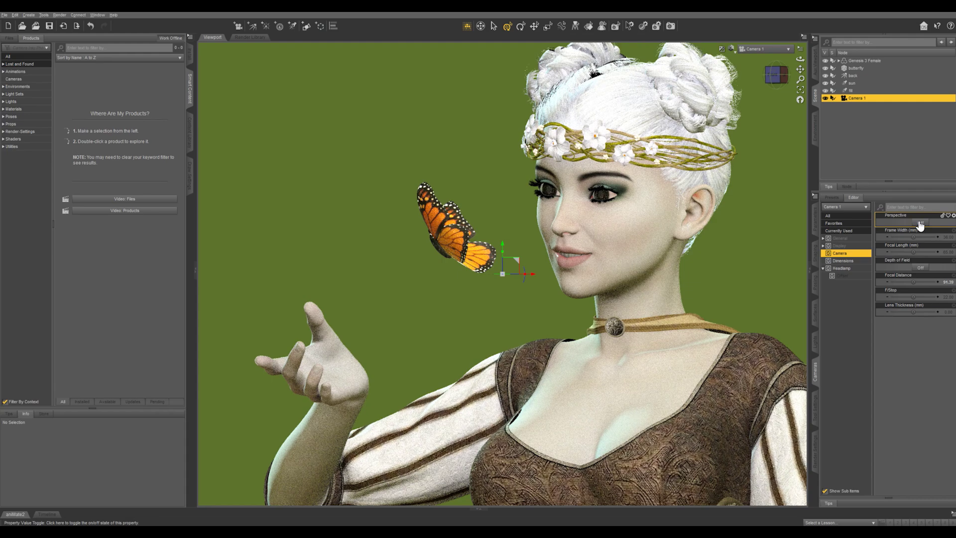
pyautogui.click(921, 224)
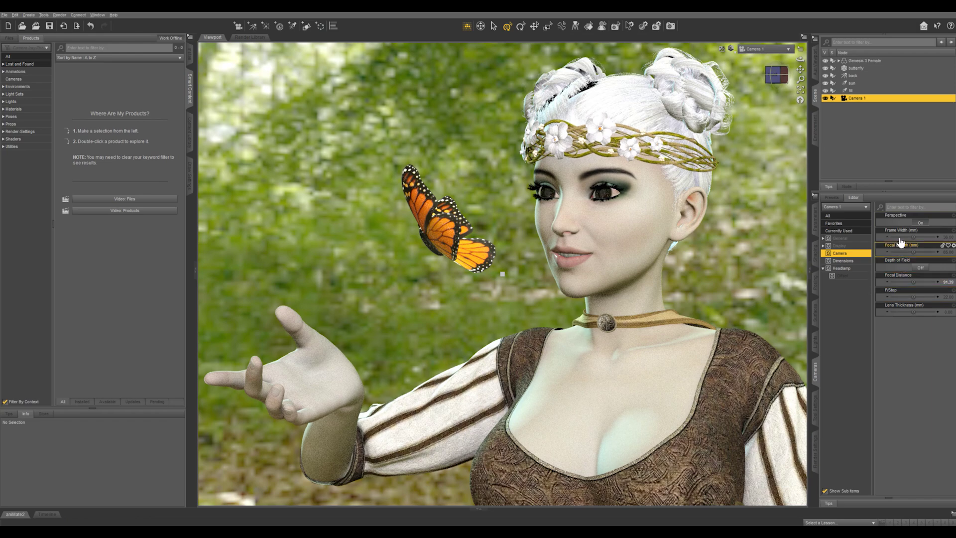
pyautogui.click(921, 269)
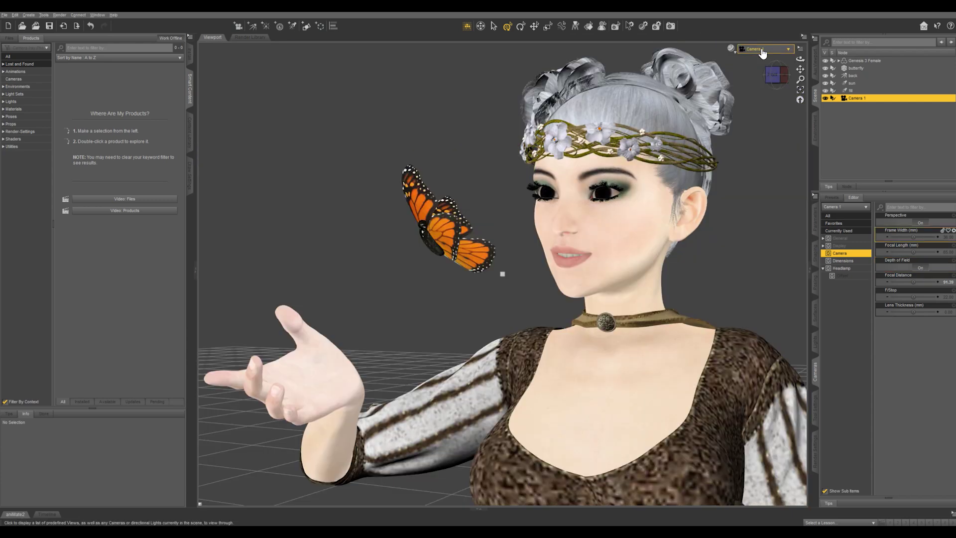
# Step: Switch to Perspective View, orbit to the woman's left side, and shorten Camera 1's focal distance
pyautogui.click(762, 49)
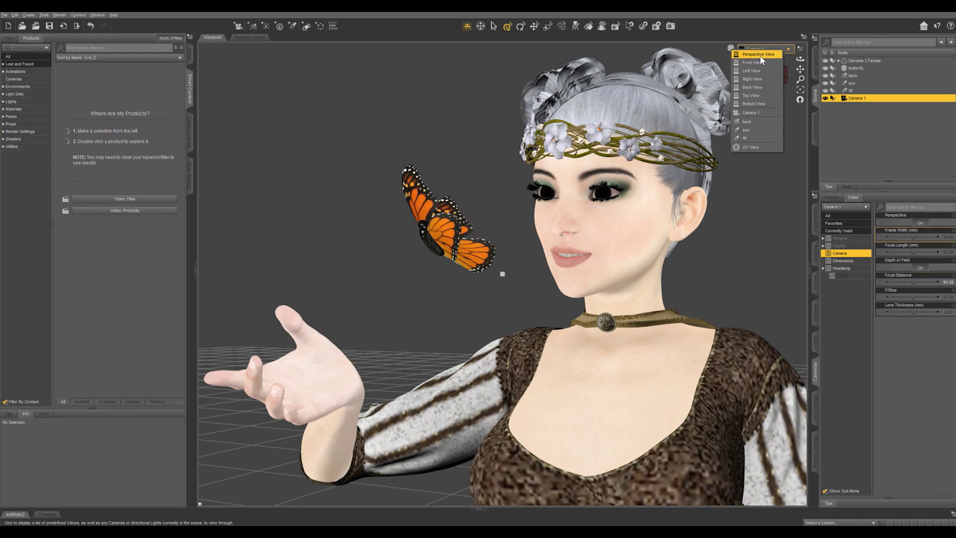
pyautogui.click(759, 54)
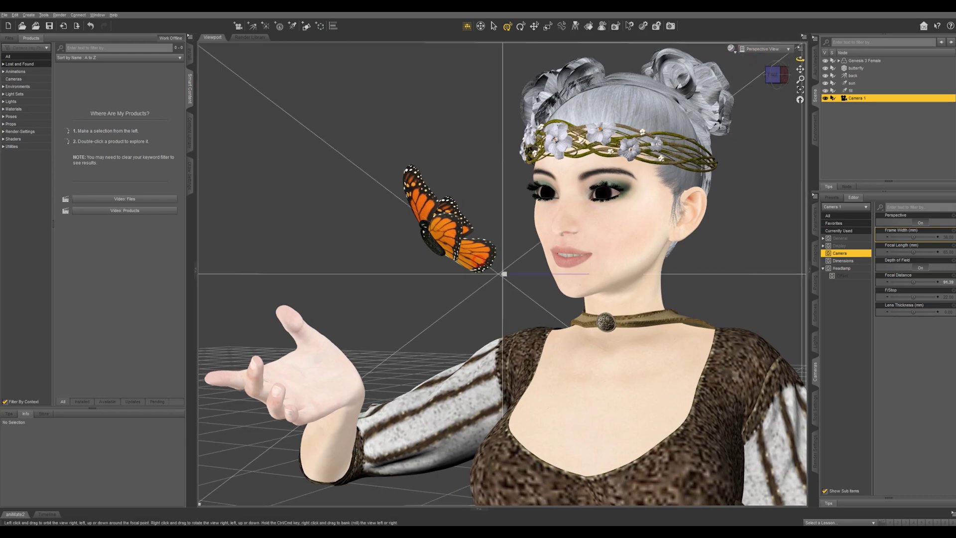
pyautogui.moveTo(504, 274); pyautogui.dragTo(792, 182)
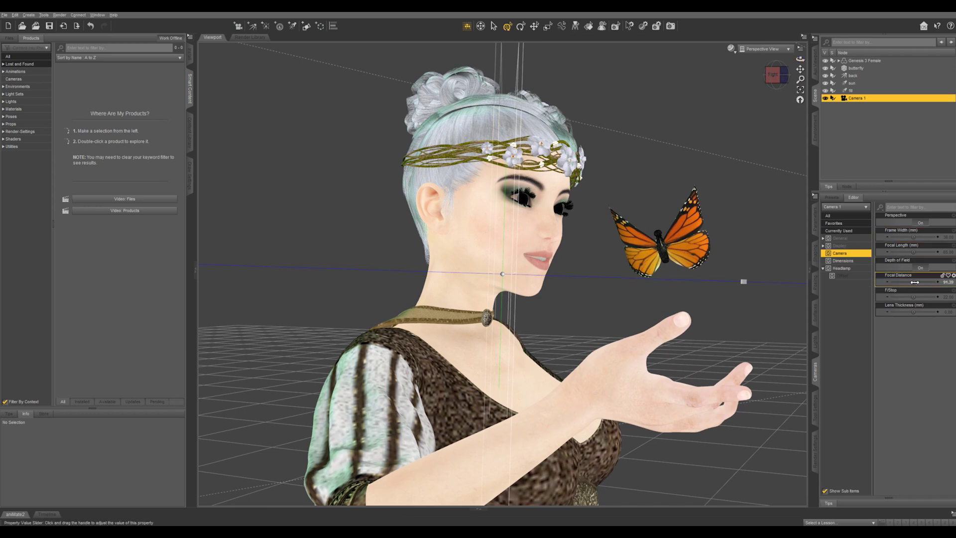
pyautogui.moveTo(913, 282); pyautogui.dragTo(905, 282)
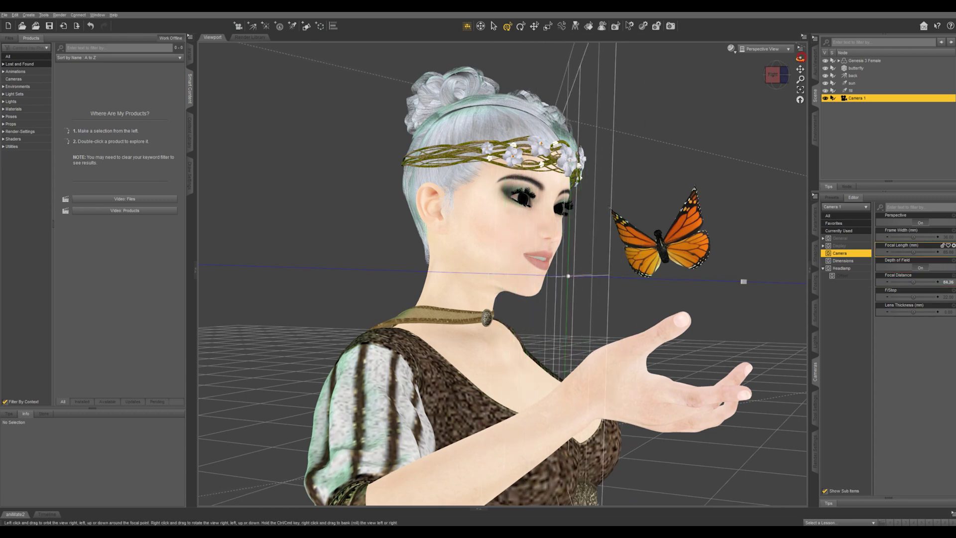
# Step: Raise Camera 1's F/Stop to about 48
pyautogui.moveTo(800, 58); pyautogui.dragTo(801, 58)
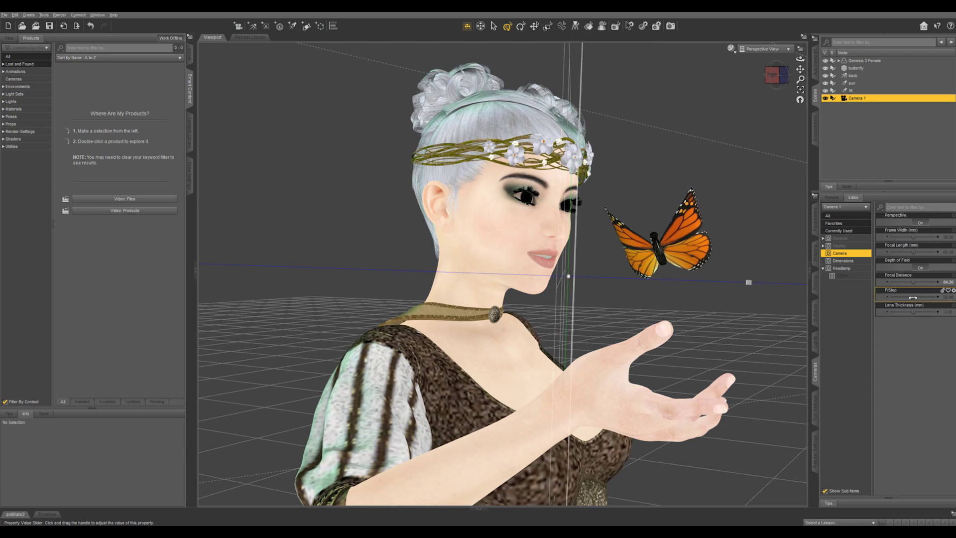
pyautogui.moveTo(915, 297)
pyautogui.moveTo(914, 298); pyautogui.dragTo(932, 297)
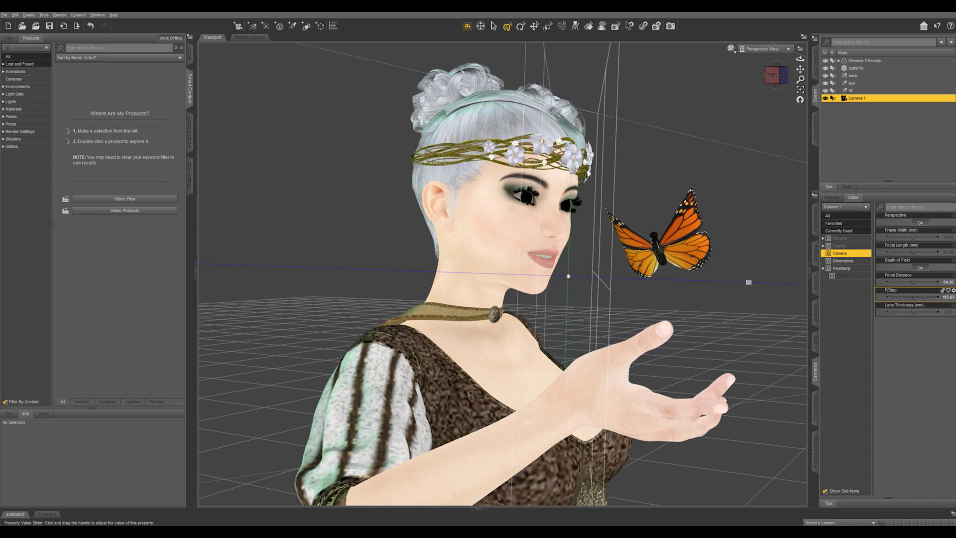
pyautogui.click(765, 49)
# Step: Look through Camera 1 with the Iray preview running and set F/Stop to 5
pyautogui.click(761, 113)
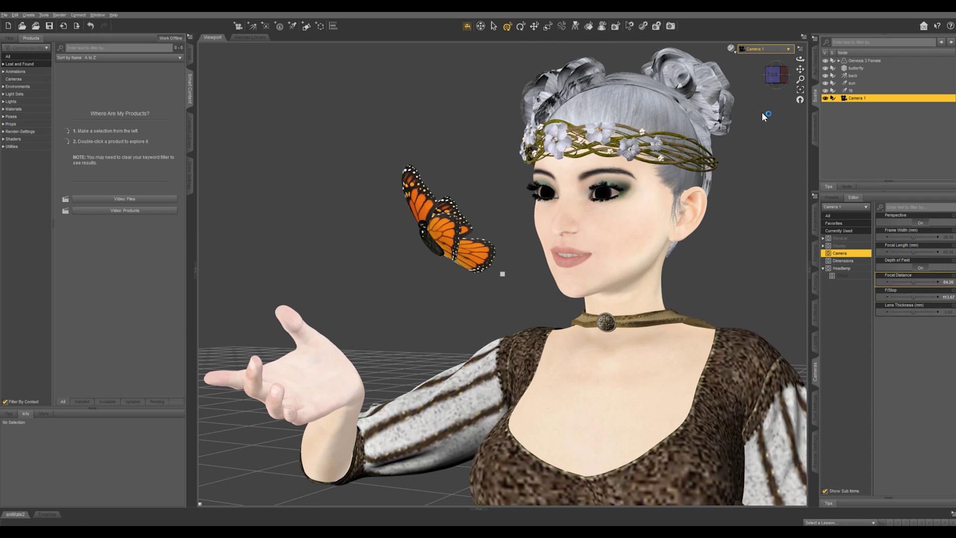
pyautogui.hotkey('ctrl', 'r')
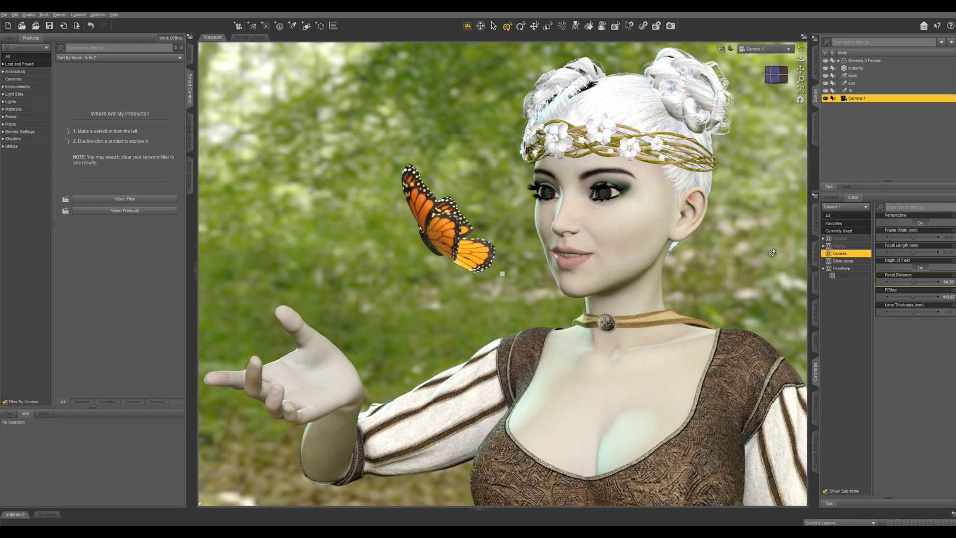
pyautogui.click(948, 298)
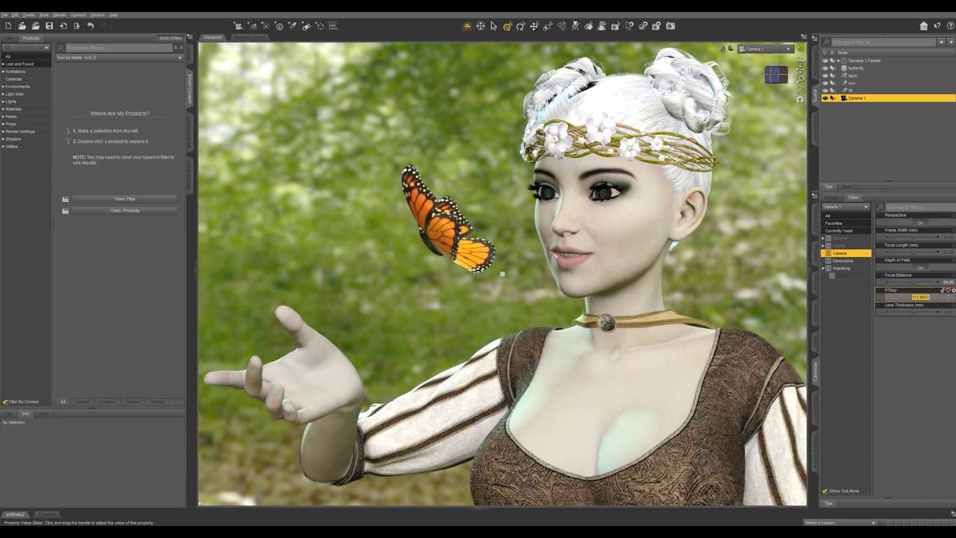
pyautogui.write('5')
pyautogui.press('Return')
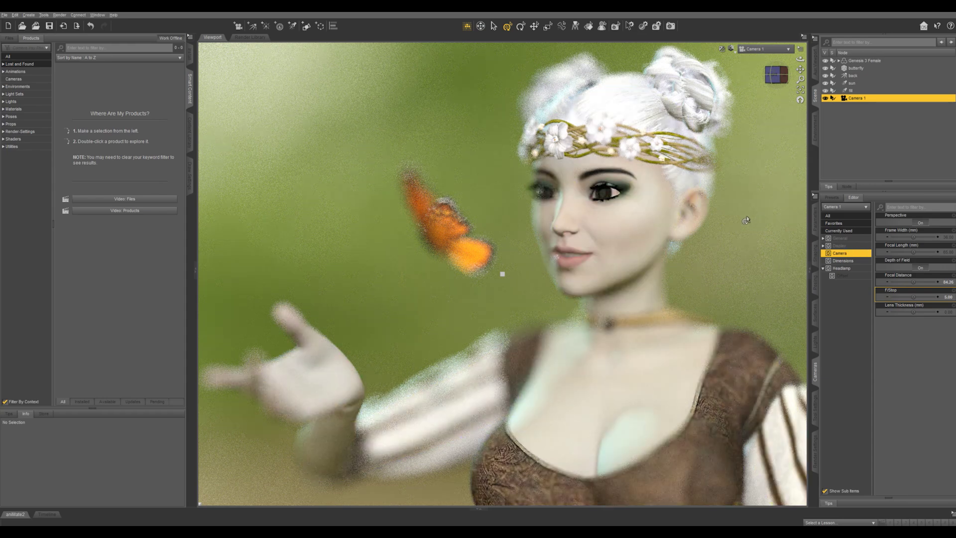
# Step: Raise Camera 1's F/Stop to 40 for a softly blurred forest background
pyautogui.click(951, 298)
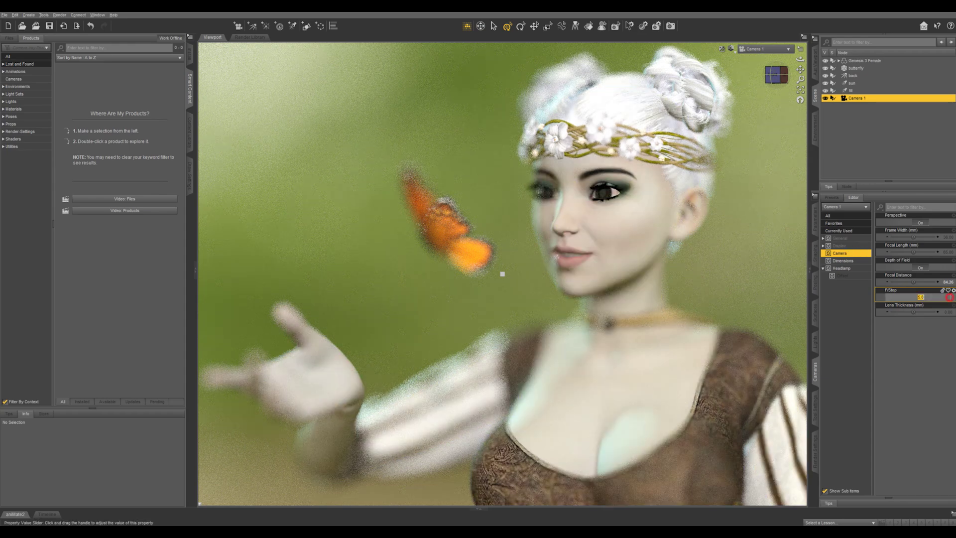
pyautogui.write('40')
pyautogui.press('Return')
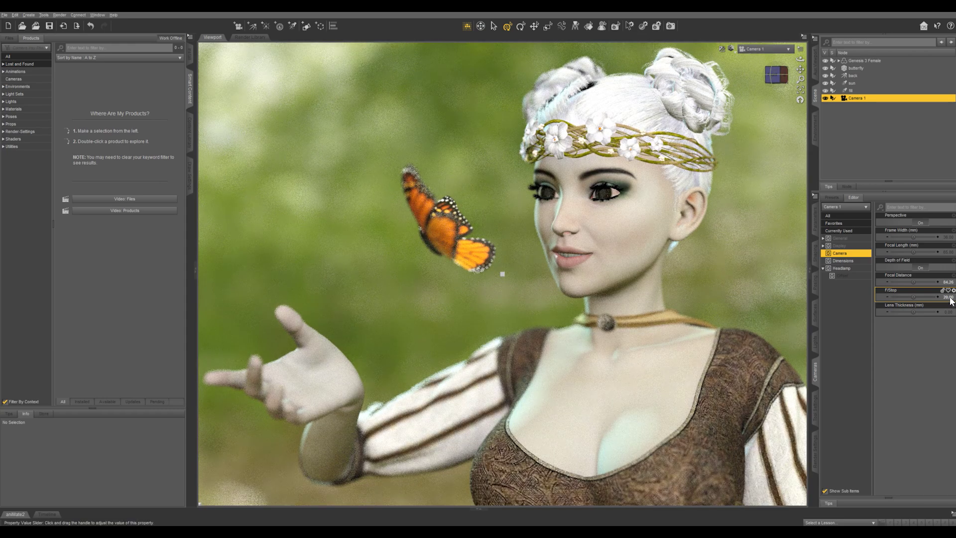
pyautogui.click(951, 298)
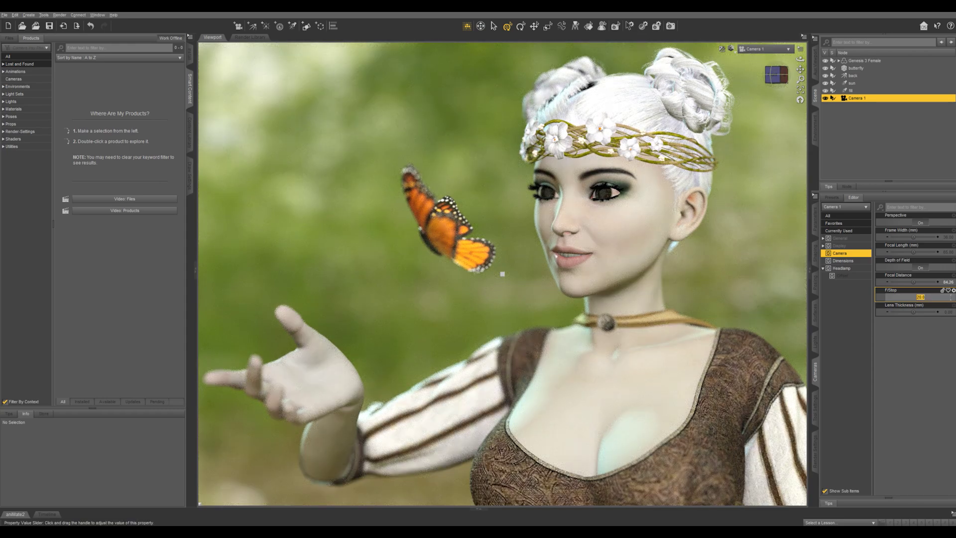